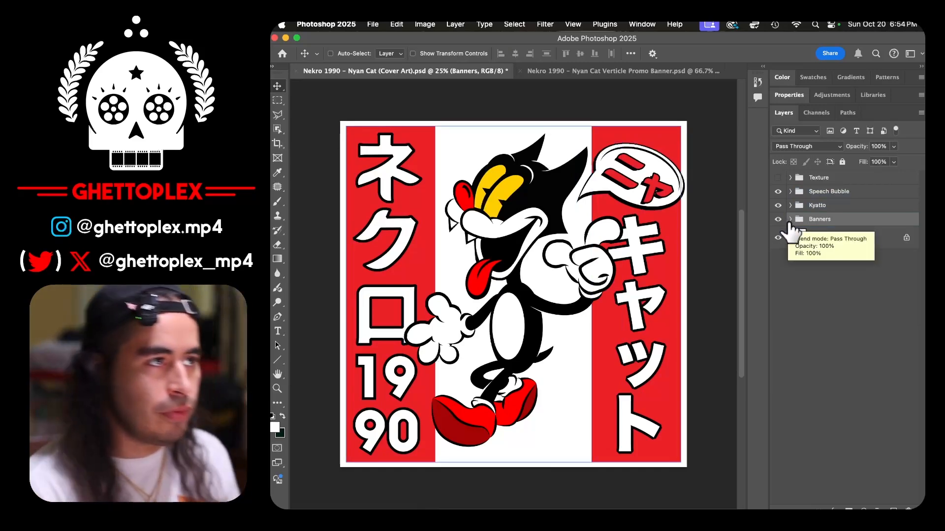
Step: Show the cover art's Texture group, and in the vertical promo banner show the Speech Bubble and masked Kyatto groups
{"action": "left_click", "coordinate": [778, 178]}
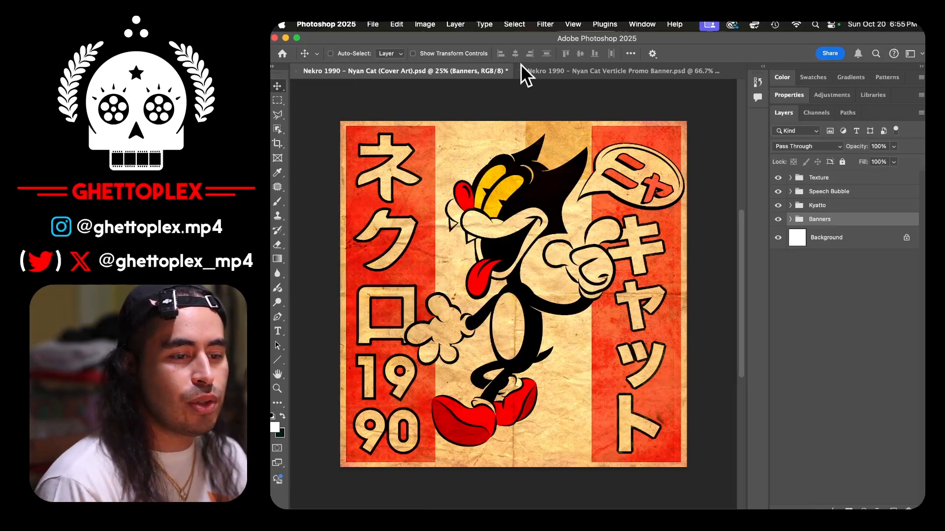
{"action": "left_click", "coordinate": [571, 70]}
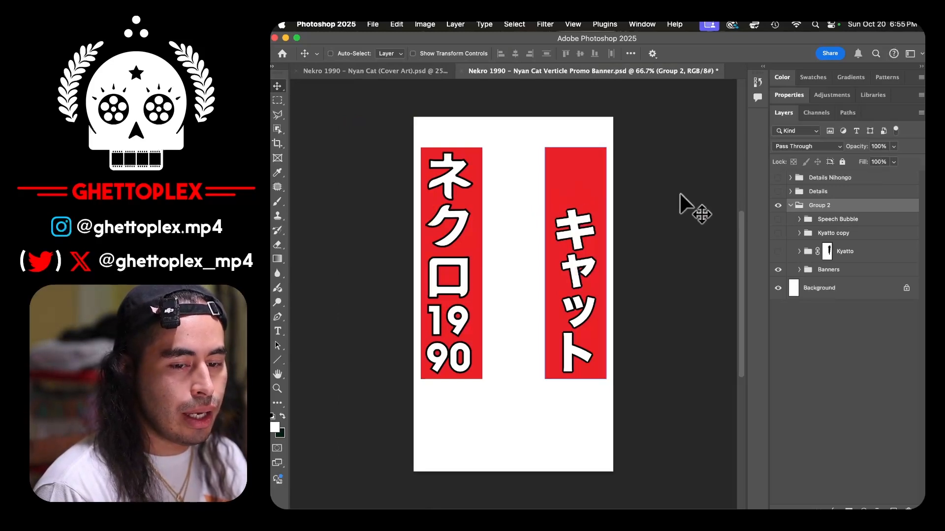
{"action": "left_click_drag", "start_coordinate": [778, 232], "coordinate": [778, 219]}
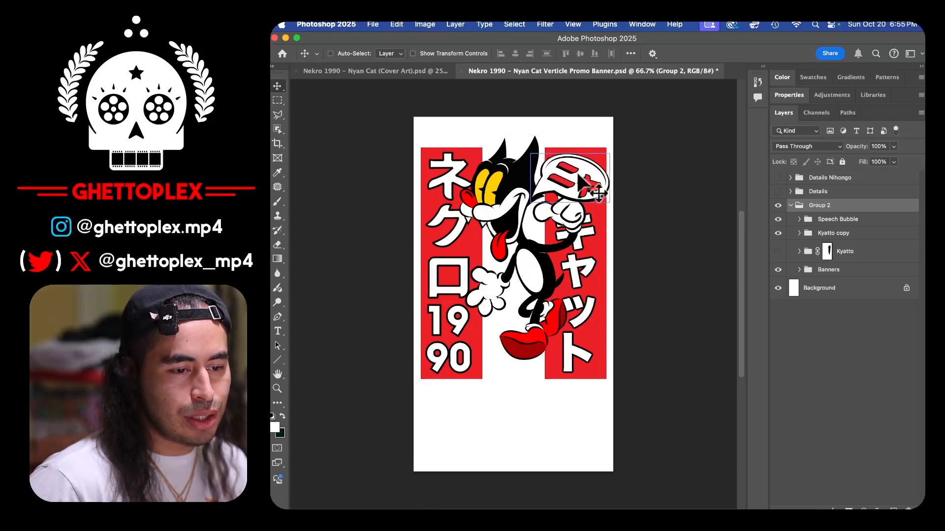
{"action": "left_click", "coordinate": [777, 233]}
{"action": "left_click", "coordinate": [777, 251]}
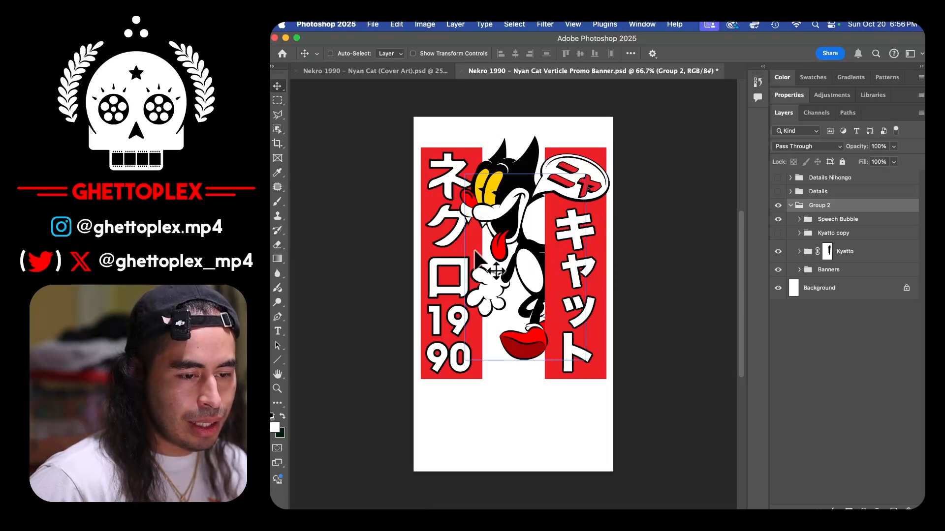
Step: Hide the masked Kyatto group and brush black on a Kyatto copy mask where the cat's hand and arm overlap the キャット banner
{"action": "left_click", "coordinate": [786, 223]}
{"action": "left_click", "coordinate": [779, 219]}
{"action": "left_click", "coordinate": [778, 219]}
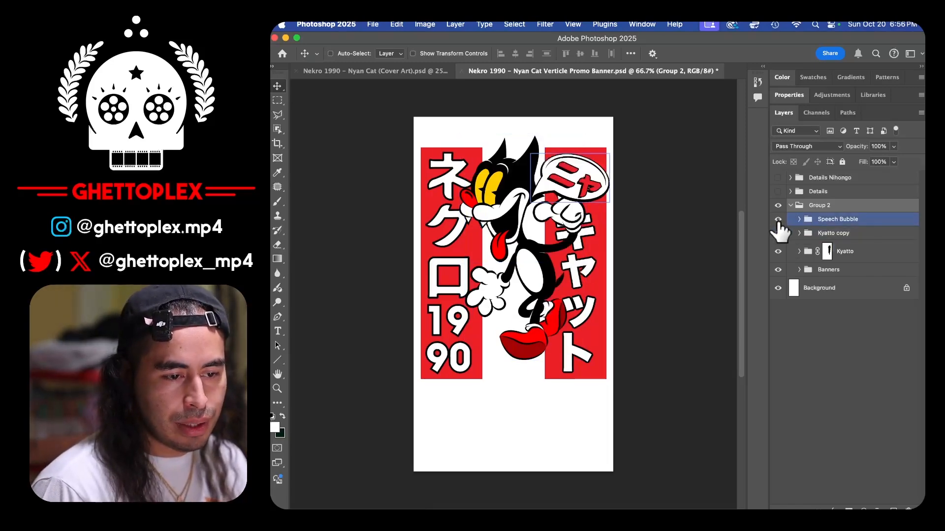
{"action": "left_click", "coordinate": [778, 260]}
{"action": "key", "text": "b"}
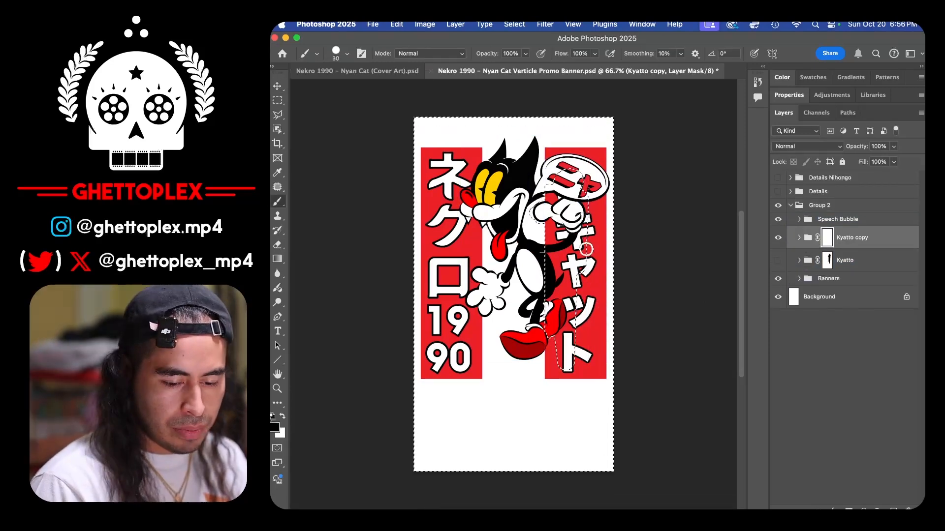
{"action": "mouse_move", "coordinate": [563, 201]}
{"action": "left_mouse_down"}
{"action": "mouse_move", "coordinate": [541, 207]}
{"action": "mouse_move", "coordinate": [565, 197]}
{"action": "mouse_move", "coordinate": [551, 215]}
{"action": "mouse_move", "coordinate": [563, 217]}
{"action": "left_mouse_up"}
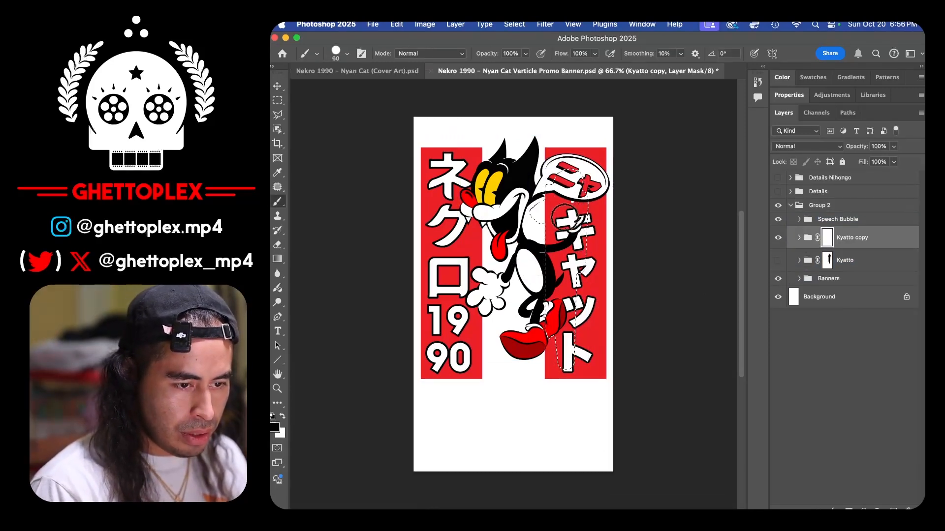
{"action": "left_click_drag", "start_coordinate": [565, 261], "coordinate": [551, 241]}
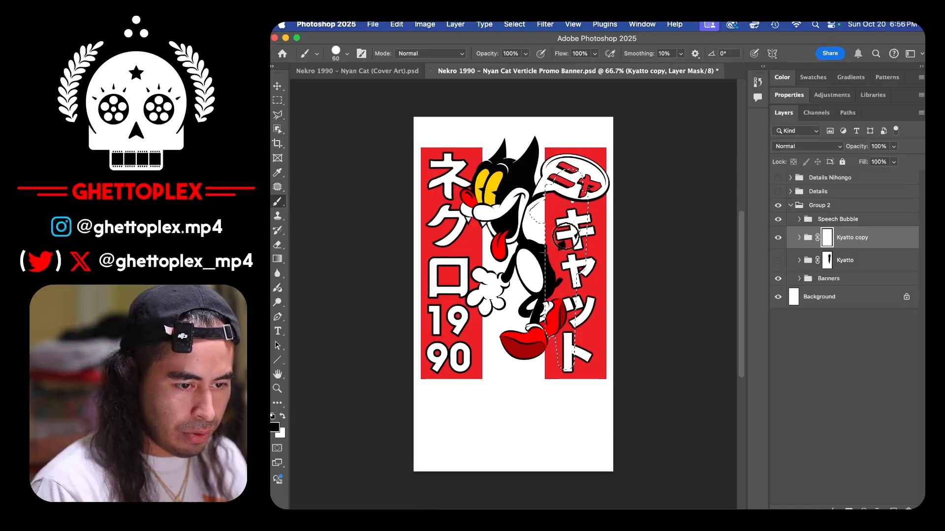
Step: Delete the Kyatto copy group and show the masked Kyatto and Details groups in the vertical promo banner
{"action": "key", "text": "v"}
{"action": "left_click", "coordinate": [778, 237]}
{"action": "left_click", "coordinate": [856, 241]}
{"action": "key", "text": "BackSpace"}
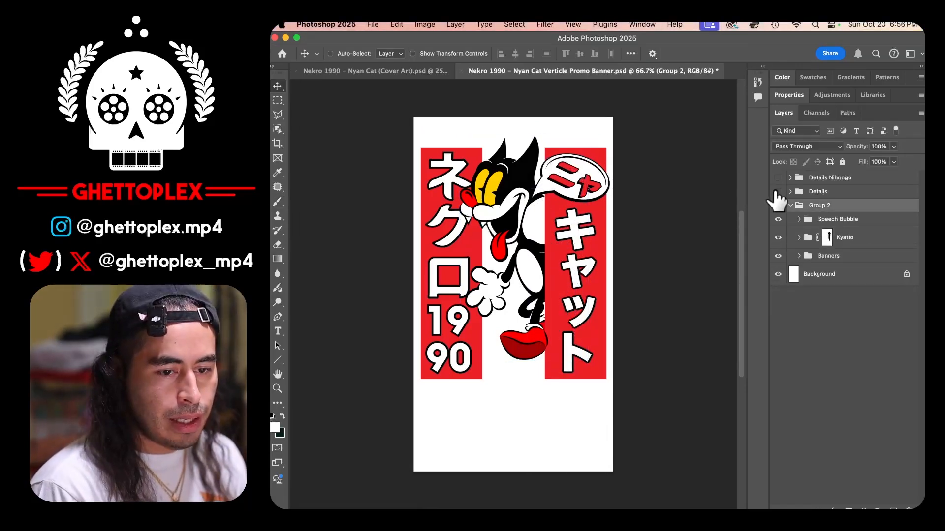
{"action": "left_click", "coordinate": [778, 191]}
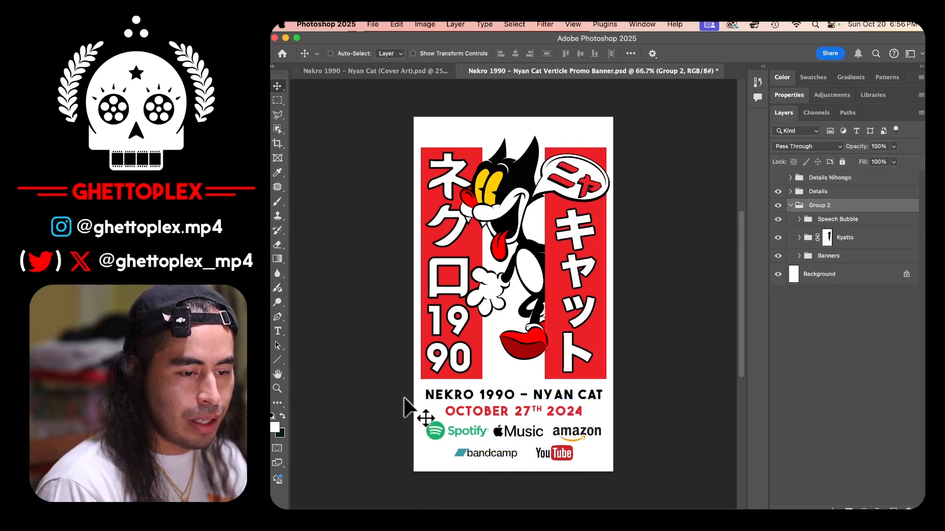
Step: Compare the layout of the square cover art with the vertical promo banner, ending on the cover art
{"action": "left_click", "coordinate": [369, 71]}
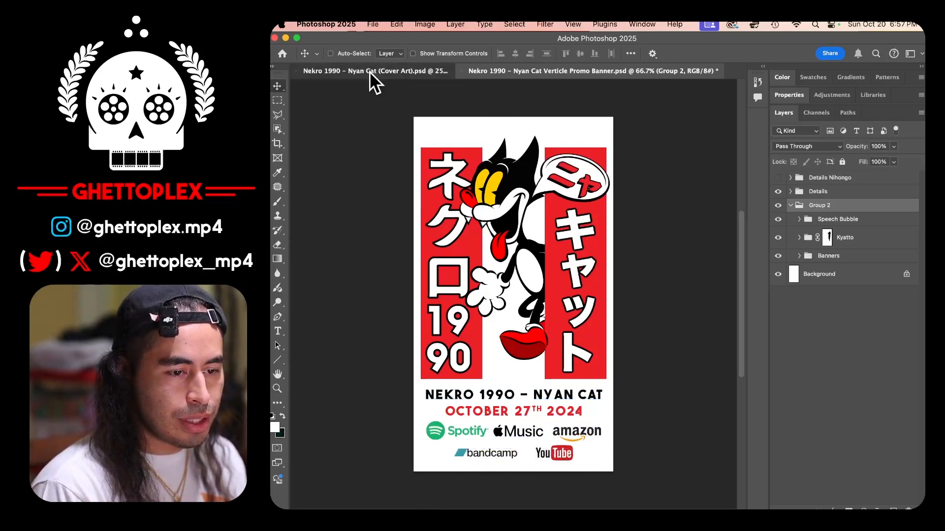
{"action": "left_click", "coordinate": [557, 72]}
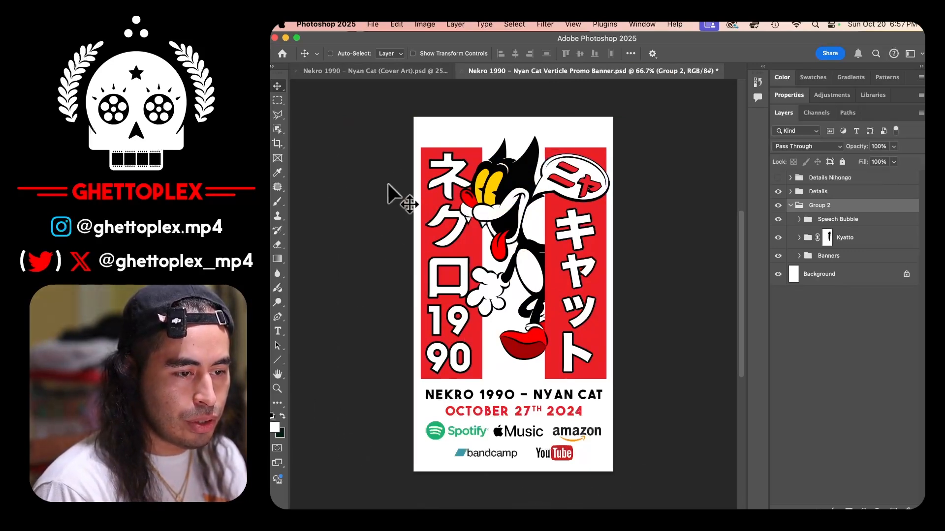
{"action": "scroll", "coordinate": [443, 140], "scroll_direction": "up", "scroll_amount": 1}
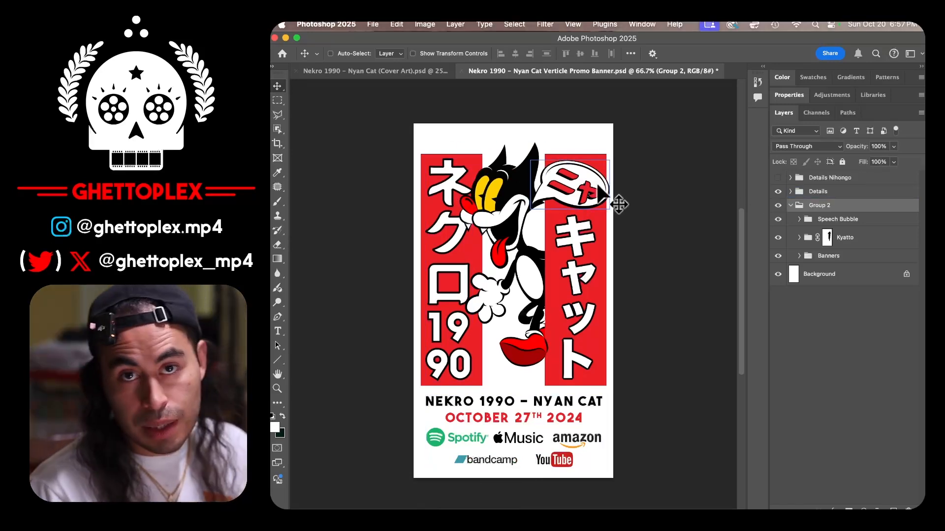
{"action": "left_click", "coordinate": [359, 70]}
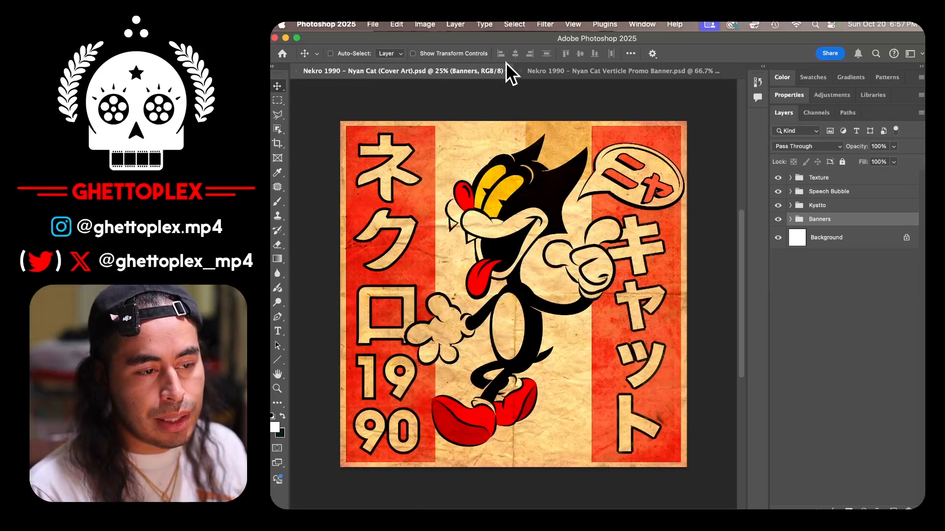
Step: Switch to Finder's nyan kyatto PSD Elements folder and preview the Gato, kyatto banner and NEKRO 1990 Banner files
{"action": "mouse_move", "coordinate": [864, 498]}
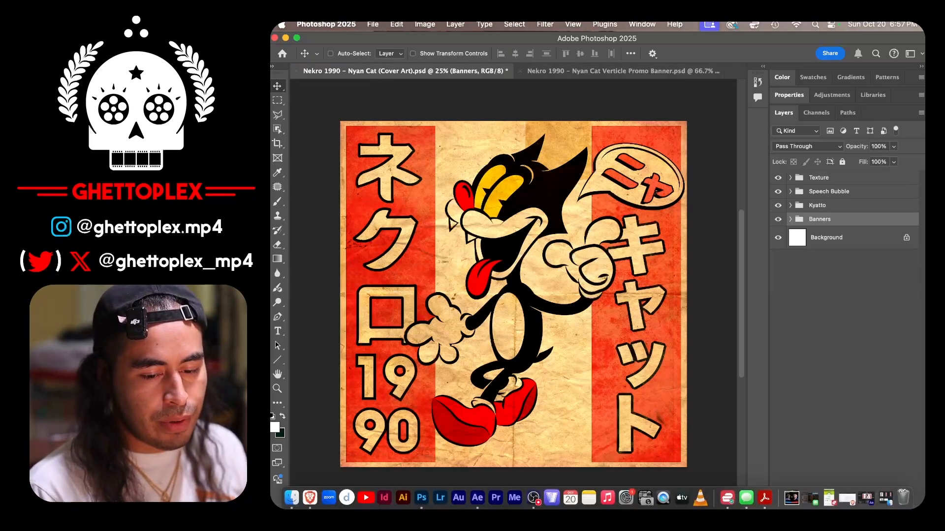
{"action": "left_click", "coordinate": [885, 498]}
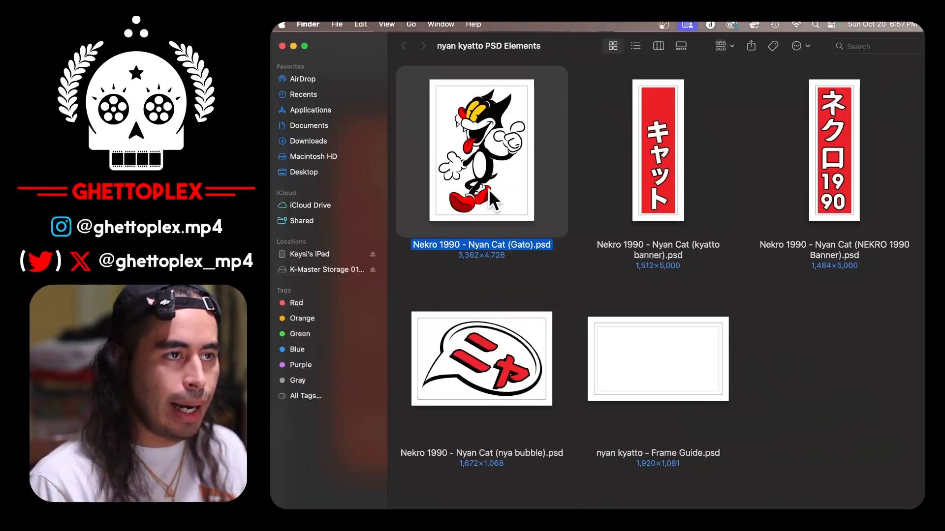
{"action": "key", "text": "space"}
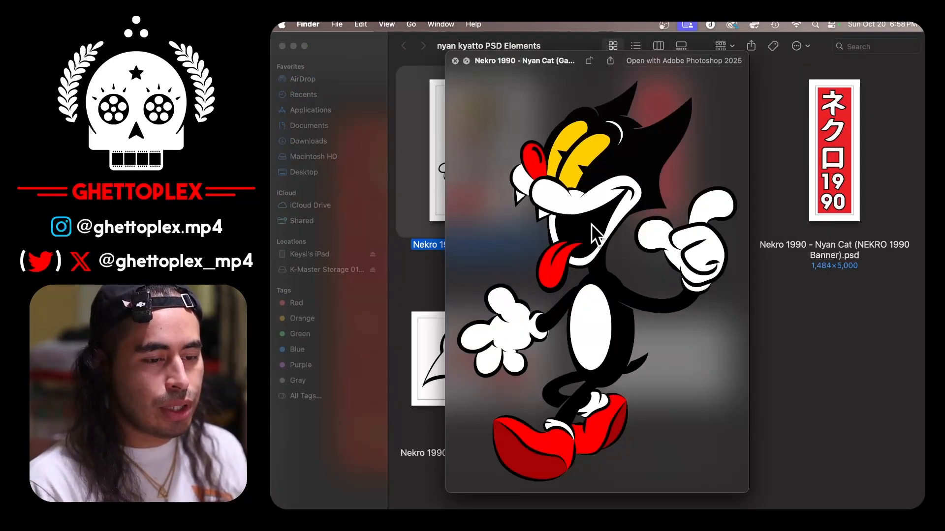
{"action": "key", "text": "space"}
{"action": "left_click", "coordinate": [645, 174]}
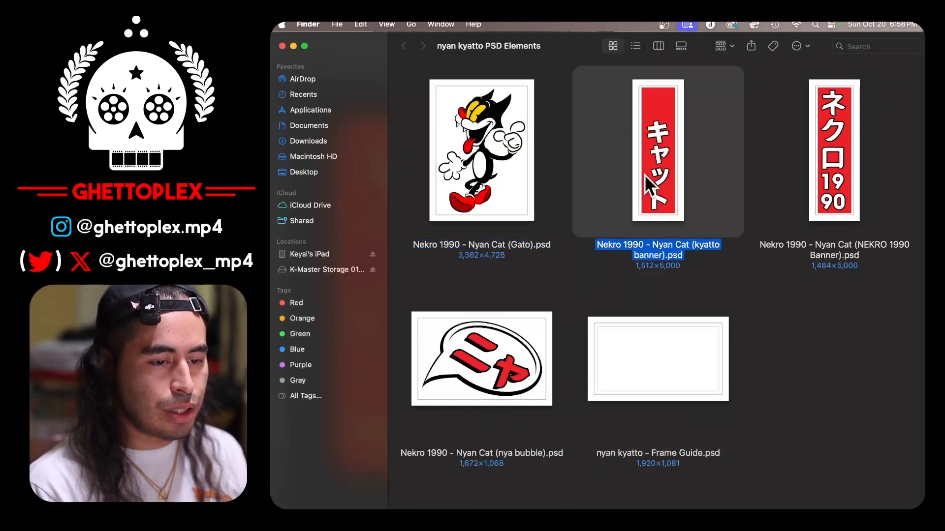
{"action": "key", "text": "space"}
{"action": "left_click", "coordinate": [844, 170]}
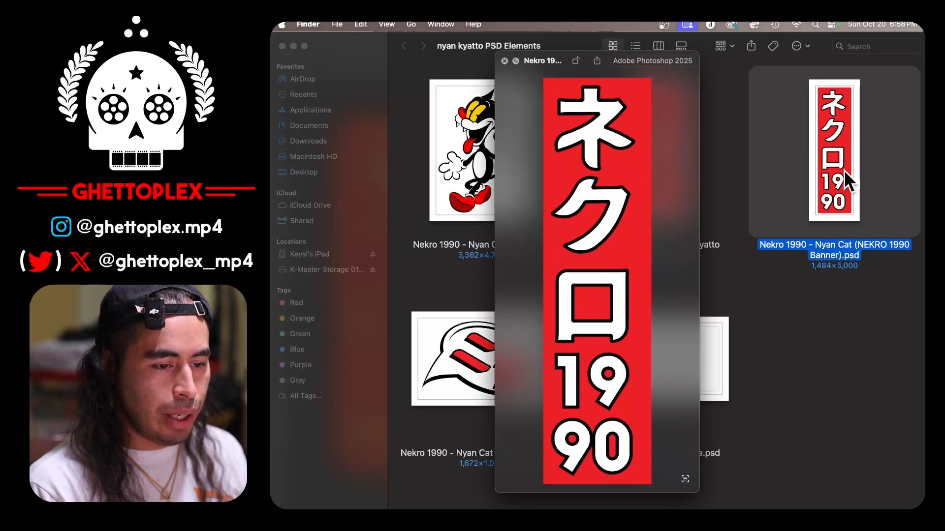
Step: Preview the nya bubble and Frame Guide PSD files in the elements folder
{"action": "key", "text": "space"}
{"action": "left_click", "coordinate": [479, 365]}
{"action": "key", "text": "space"}
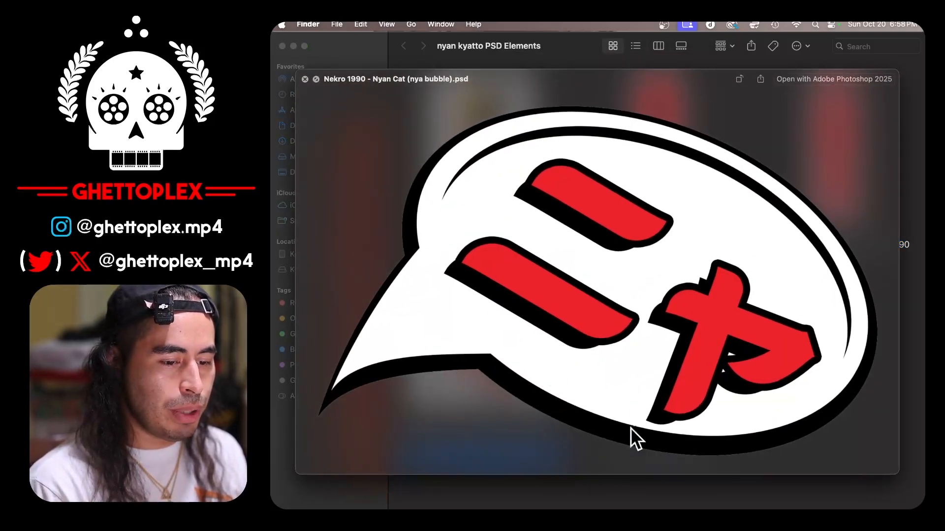
{"action": "key", "text": "Right"}
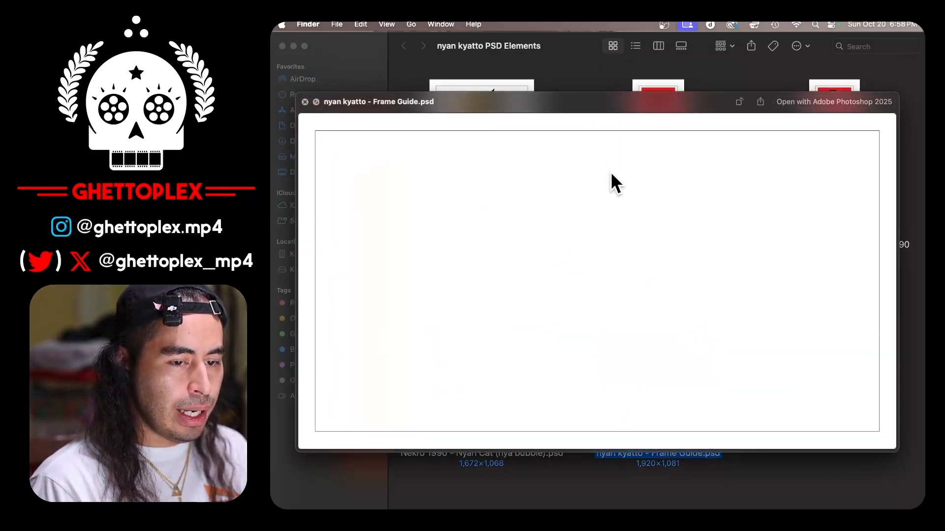
{"action": "key", "text": "space"}
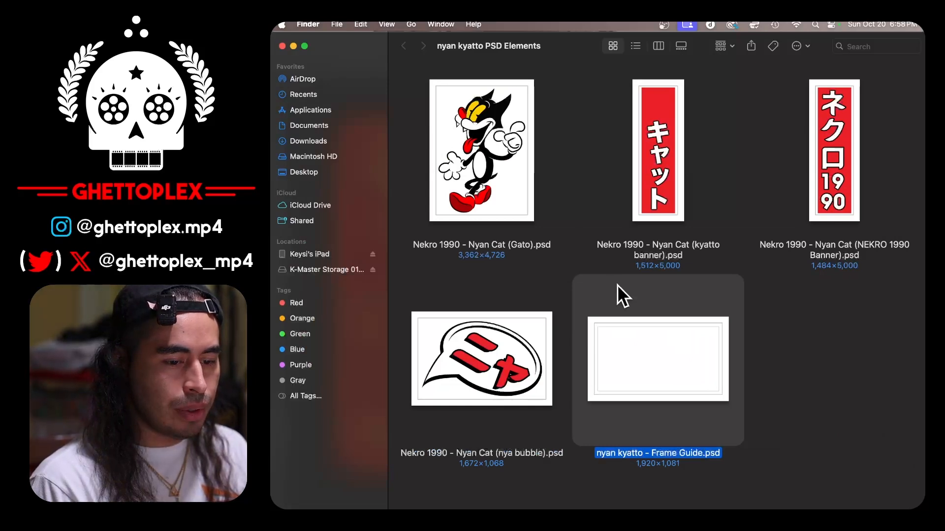
Step: Switch to After Effects and toggle the Gato, nya bubble and Shape Layer 1 layers to check them in the horizontal frame composition
{"action": "scroll", "coordinate": [639, 303], "scroll_direction": "right", "scroll_amount": 1}
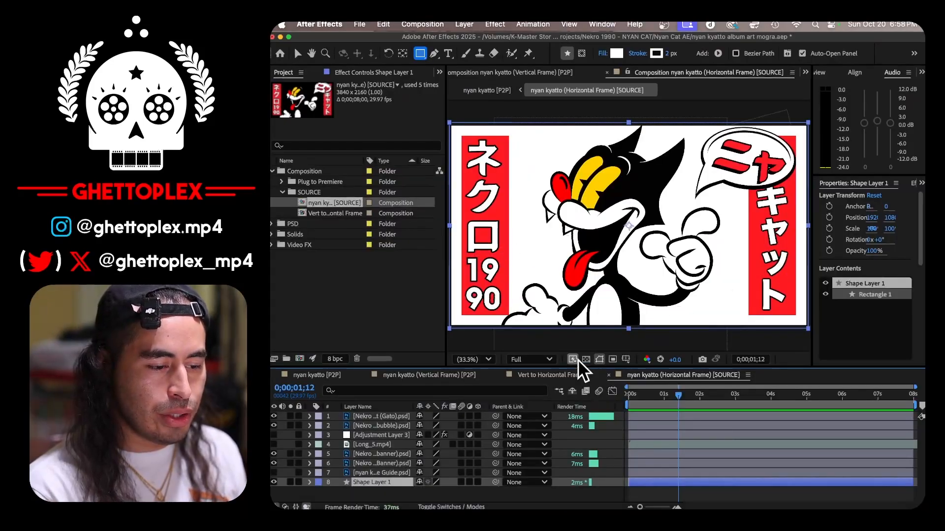
{"action": "left_click", "coordinate": [275, 415]}
{"action": "left_click", "coordinate": [274, 416]}
{"action": "left_click", "coordinate": [273, 425]}
{"action": "left_click", "coordinate": [273, 425]}
{"action": "left_click", "coordinate": [273, 483]}
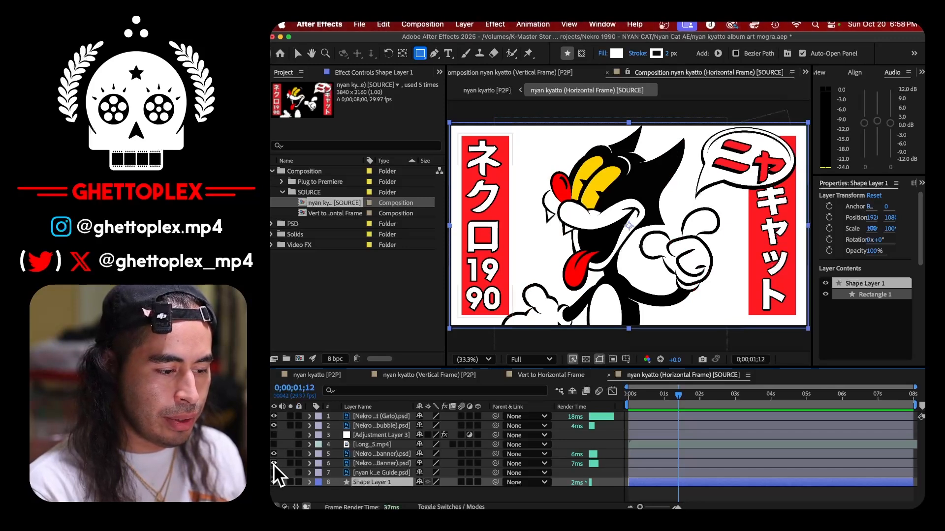
Step: Show the Frame Guide layer alone over the white shape by hiding both banners, the bubble and the Gato layer
{"action": "left_click", "coordinate": [274, 473]}
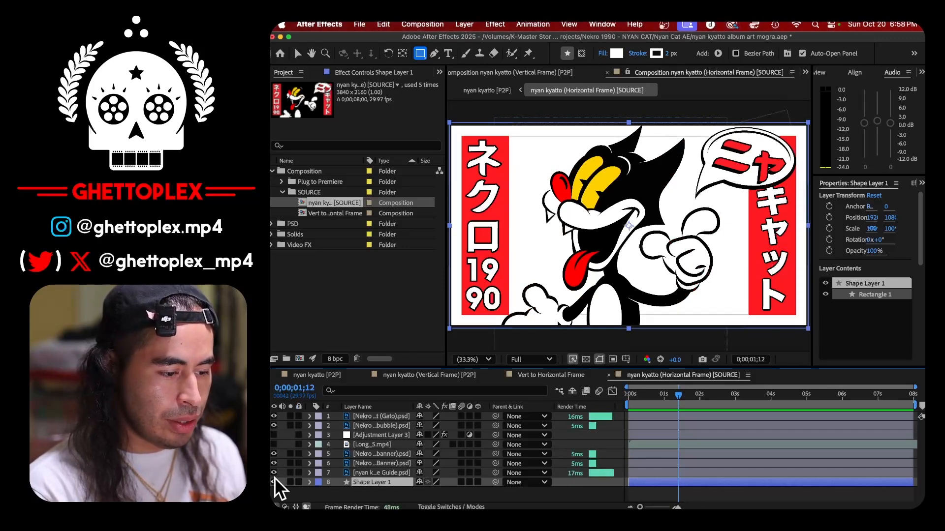
{"action": "left_click", "coordinate": [371, 473]}
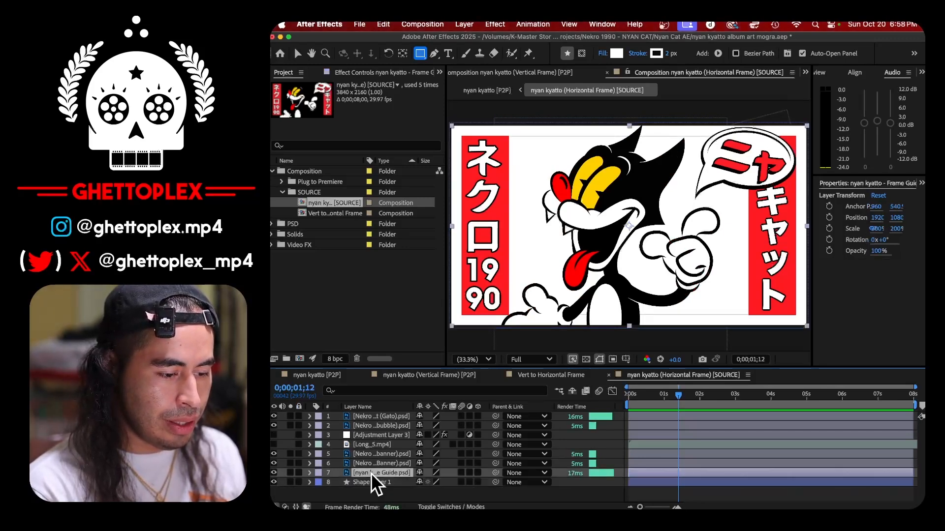
{"action": "left_click", "coordinate": [274, 463]}
{"action": "left_click_drag", "start_coordinate": [274, 454], "coordinate": [276, 422]}
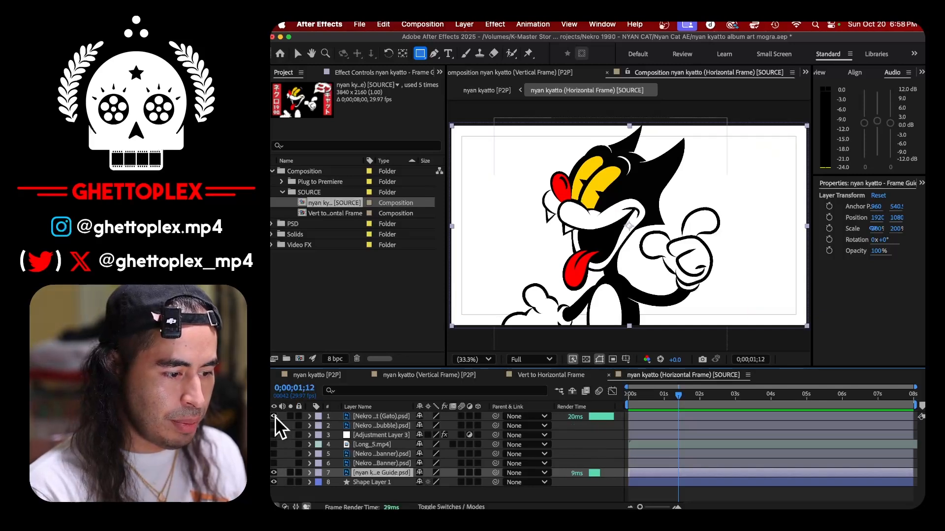
{"action": "left_click", "coordinate": [275, 417]}
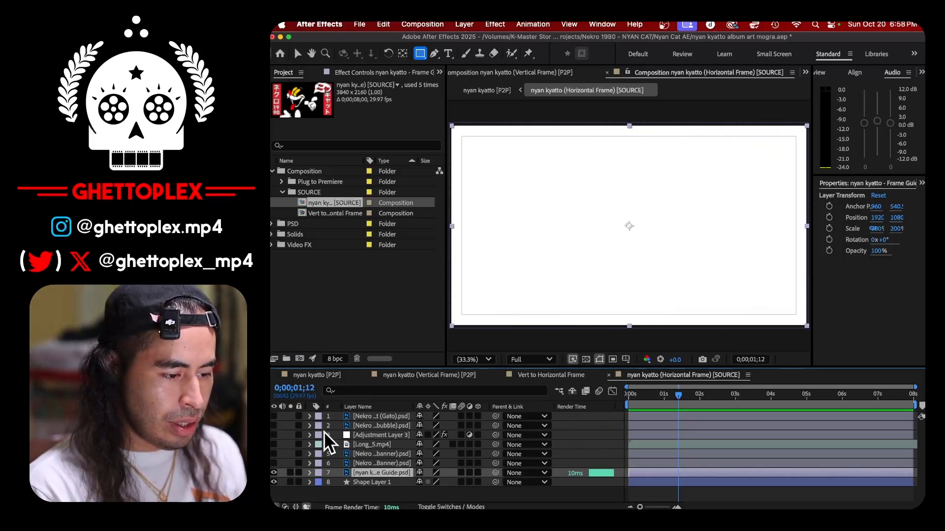
Step: Show both banners, the nya bubble and the Gato layer again, and hide the Frame Guide layer
{"action": "left_click", "coordinate": [274, 463]}
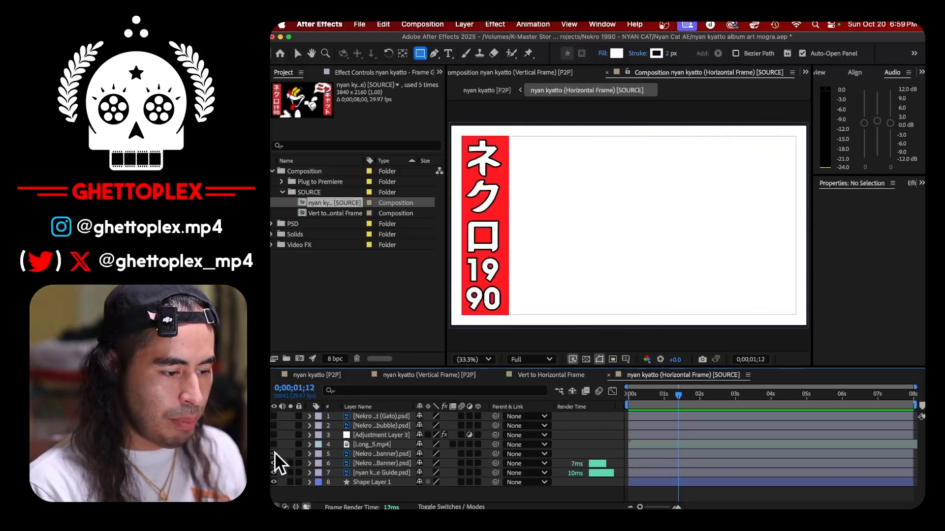
{"action": "left_click", "coordinate": [274, 454]}
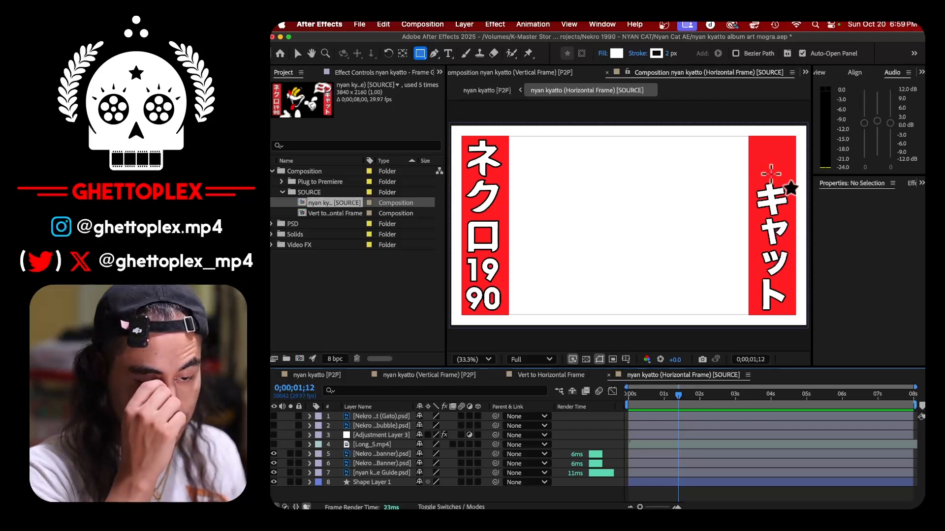
{"action": "left_click", "coordinate": [297, 53]}
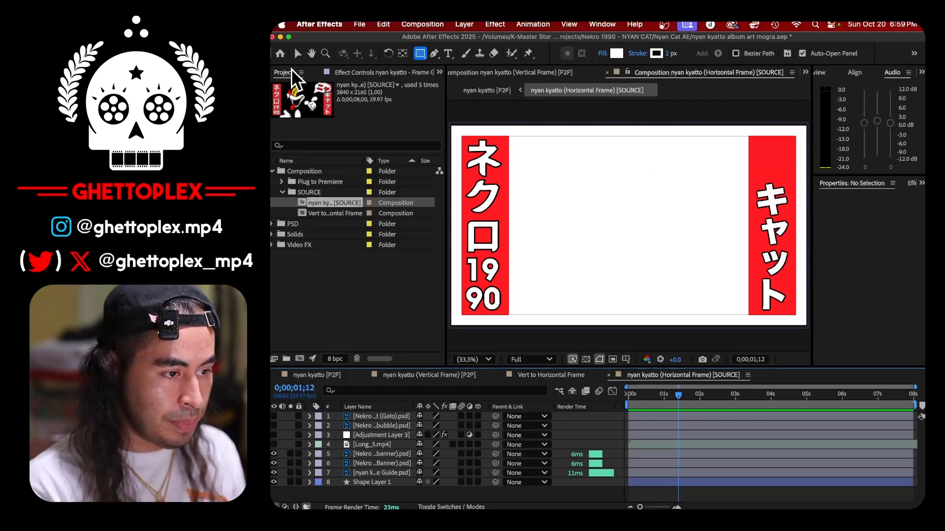
{"action": "left_click", "coordinate": [275, 426]}
{"action": "left_click", "coordinate": [274, 417]}
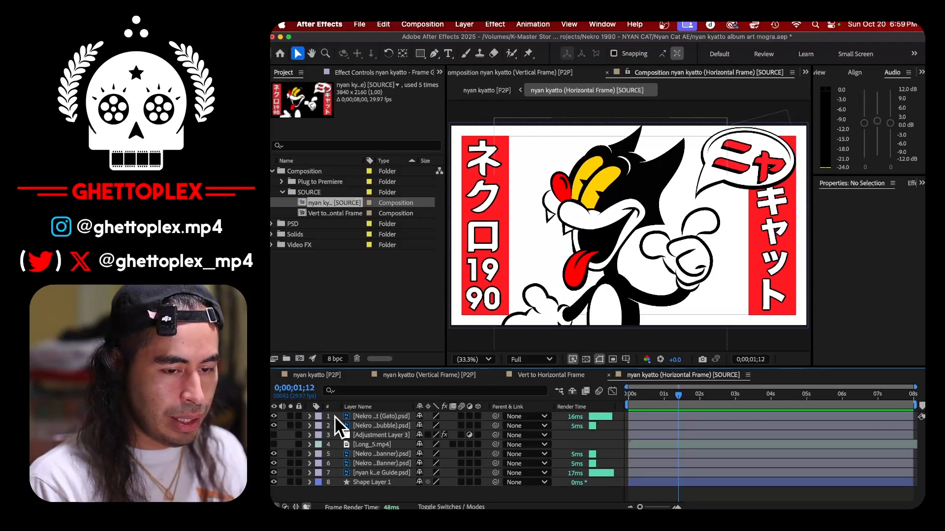
{"action": "left_click", "coordinate": [274, 473]}
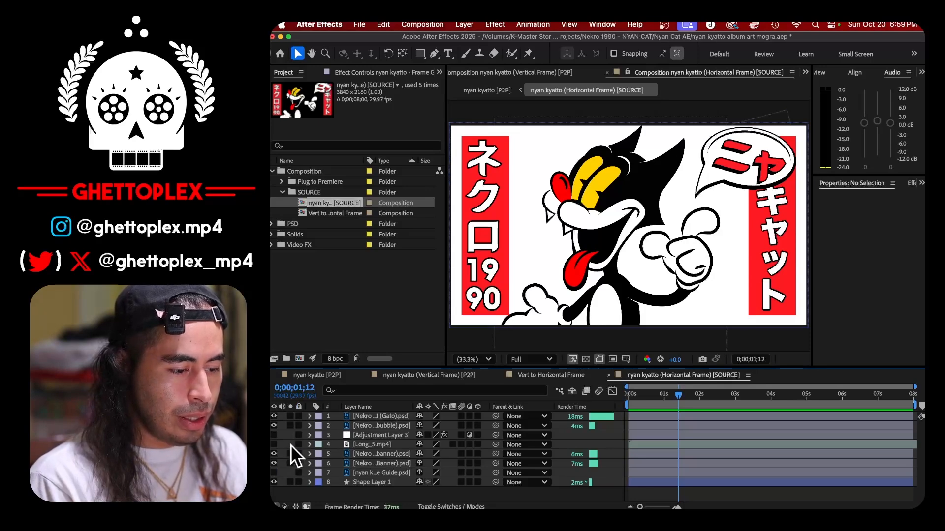
Step: Turn on Adjustment Layer 3 and scrub the timeline to 0;00;02;01 to check its effect on the banners
{"action": "left_click", "coordinate": [274, 436]}
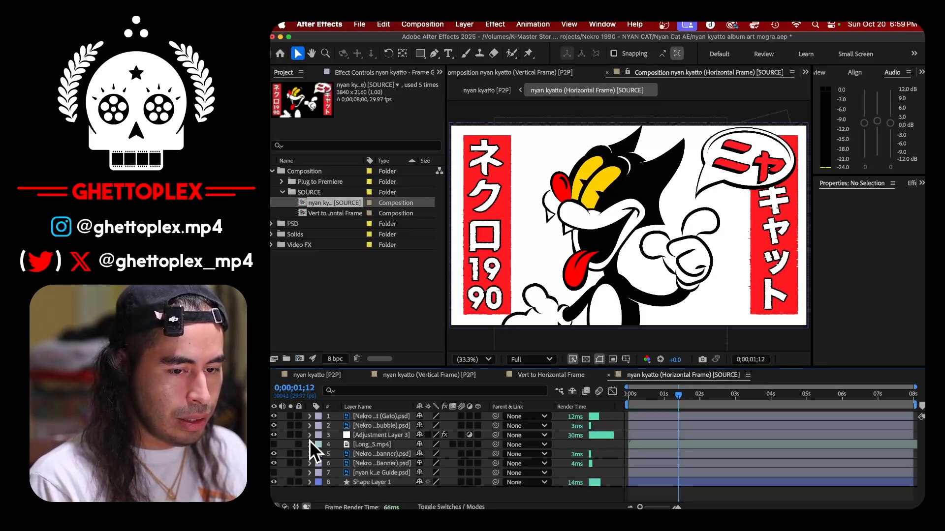
{"action": "left_click_drag", "start_coordinate": [678, 393], "coordinate": [701, 394]}
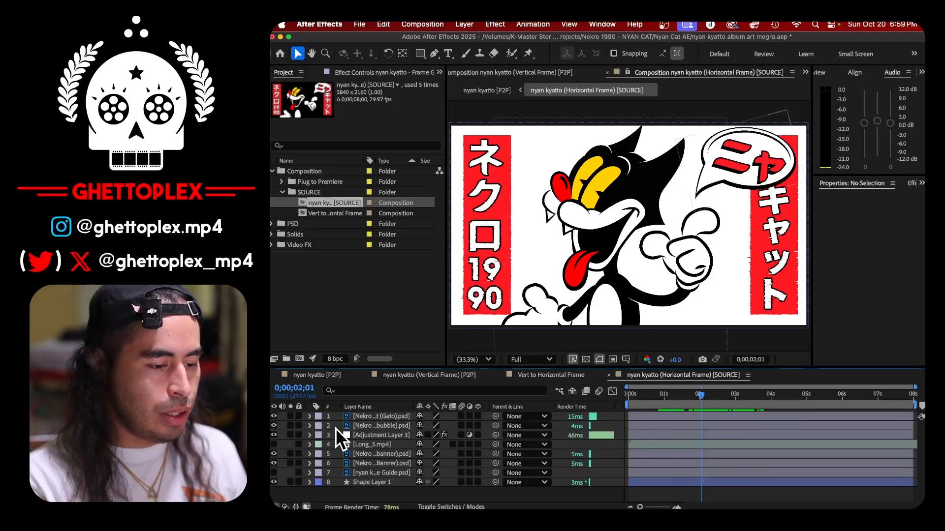
Step: Show the Long_5.mp4 texture over the artwork, hide it again, and inspect Adjustment Layer 3's Displacement Map settings
{"action": "left_click", "coordinate": [345, 439]}
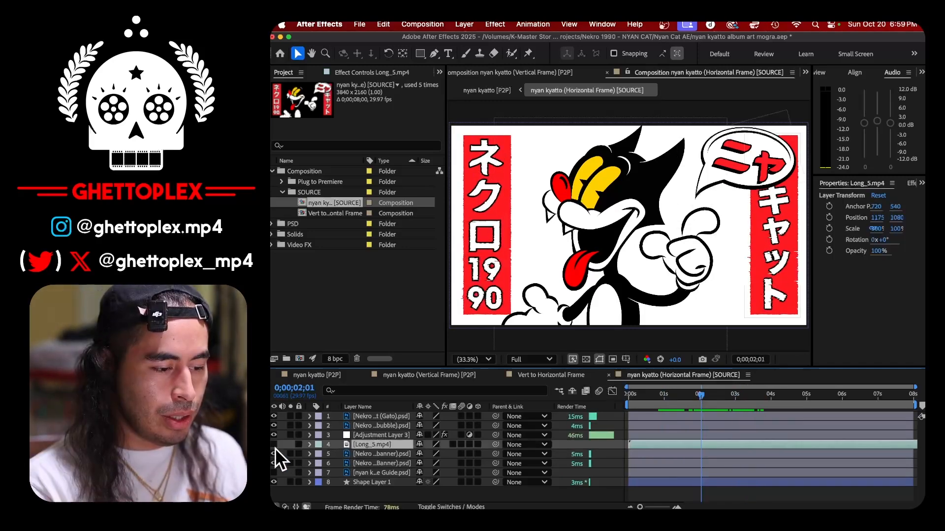
{"action": "left_click", "coordinate": [274, 445]}
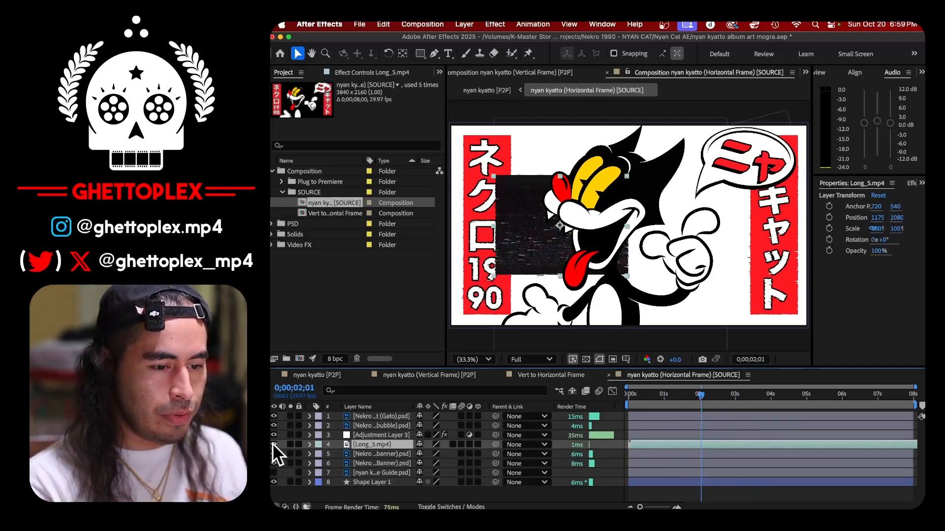
{"action": "left_click", "coordinate": [273, 444]}
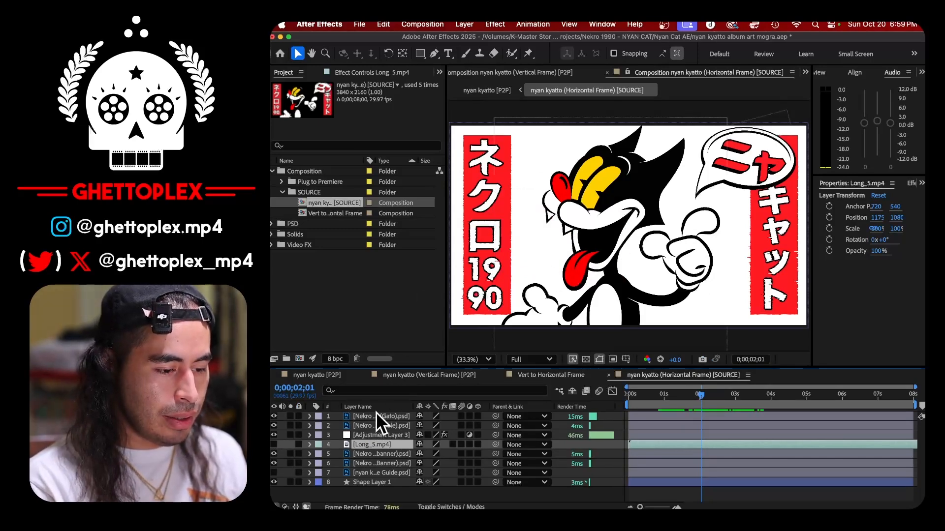
{"action": "left_click", "coordinate": [379, 435]}
{"action": "left_click", "coordinate": [369, 72]}
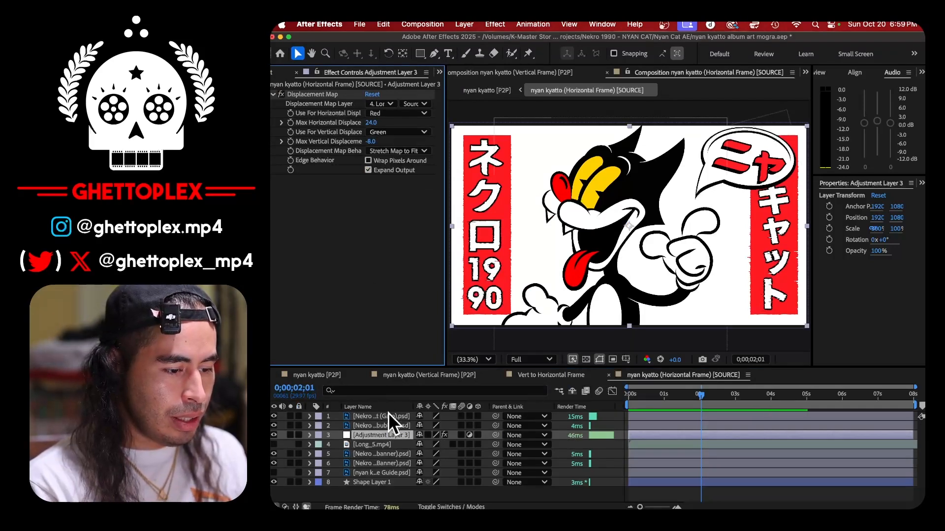
Step: Select the two banner layers, the nya bubble and the Gato layer in turn to compare their places in the layer stack
{"action": "left_click", "coordinate": [367, 453]}
{"action": "left_click", "coordinate": [366, 461]}
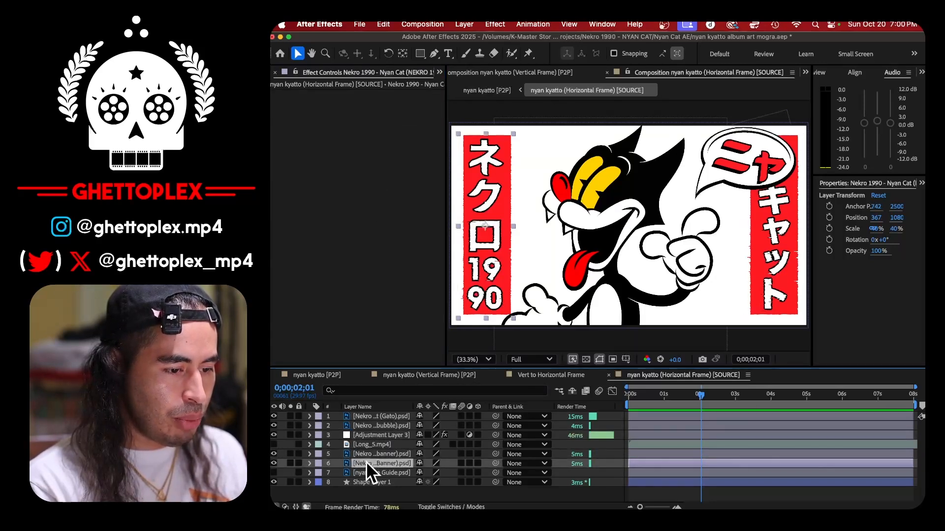
{"action": "left_click", "coordinate": [367, 450]}
{"action": "left_click", "coordinate": [368, 463]}
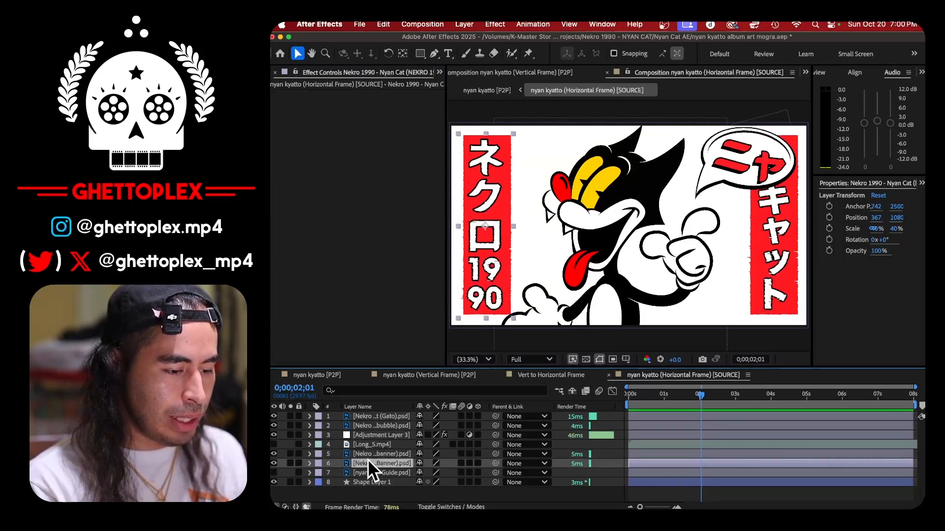
{"action": "left_click", "coordinate": [369, 426]}
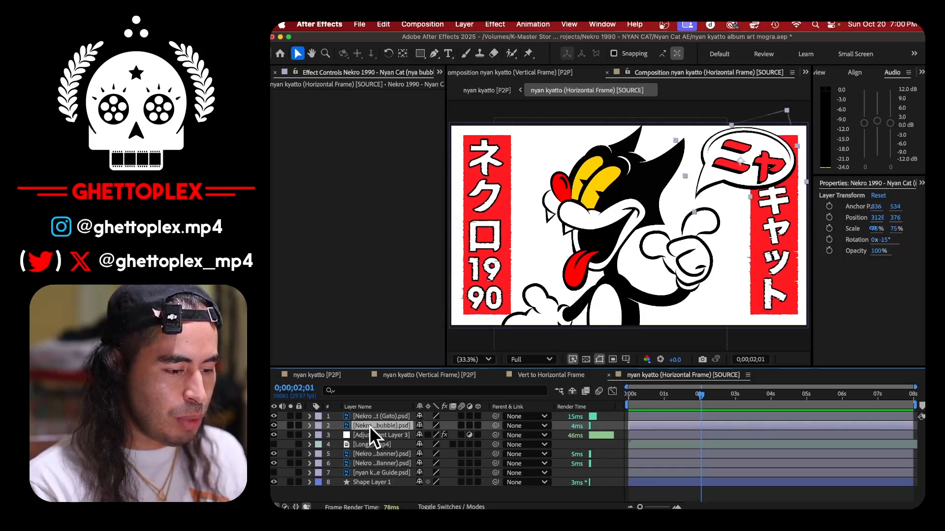
{"action": "left_click", "coordinate": [369, 417]}
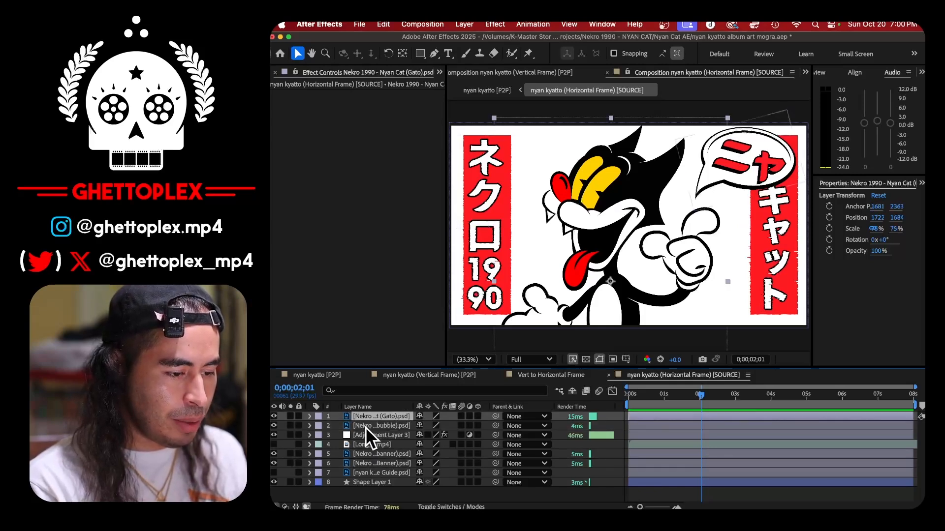
{"action": "left_click", "coordinate": [365, 426]}
{"action": "left_click", "coordinate": [365, 417]}
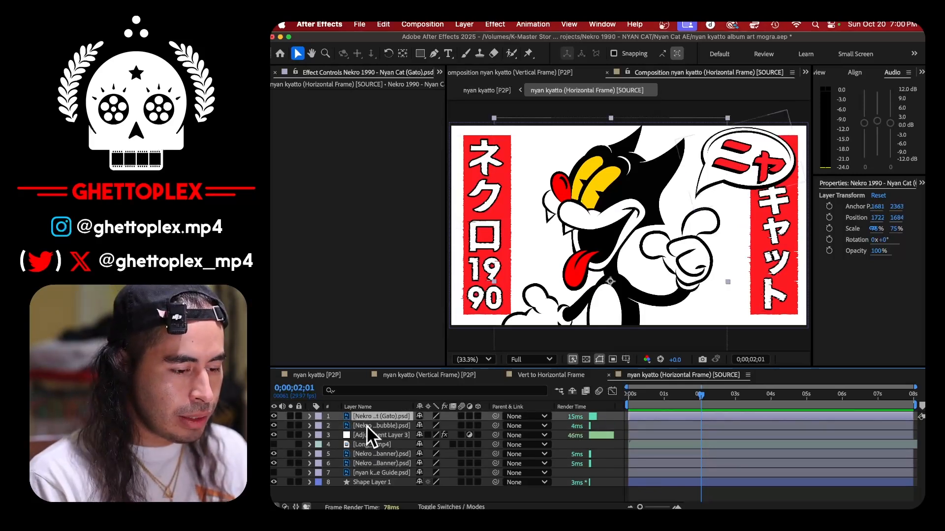
{"action": "left_click", "coordinate": [367, 426]}
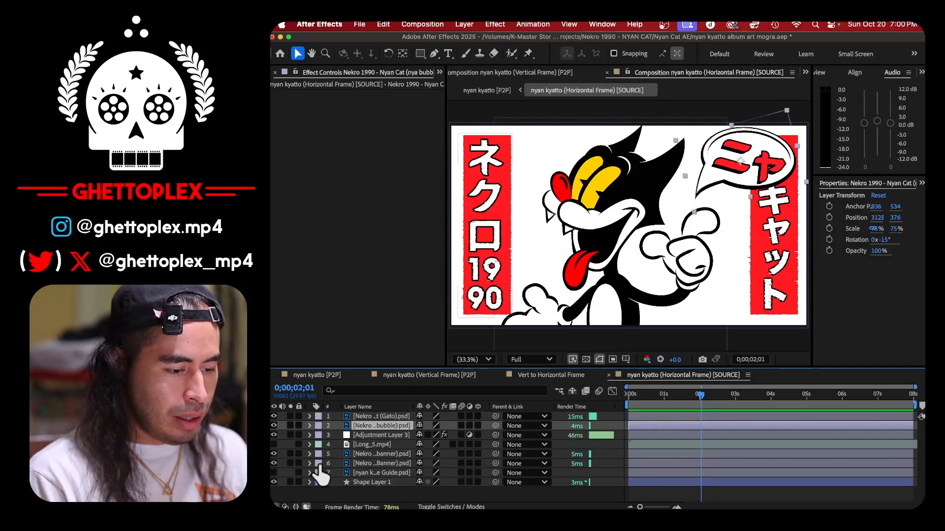
{"action": "left_click", "coordinate": [274, 482]}
Step: Open the nyan kyatto [P2P] composition, hide the ColorGr...rdLight.mp4 overlay and check the vintage background texture layers
{"action": "left_click", "coordinate": [317, 375]}
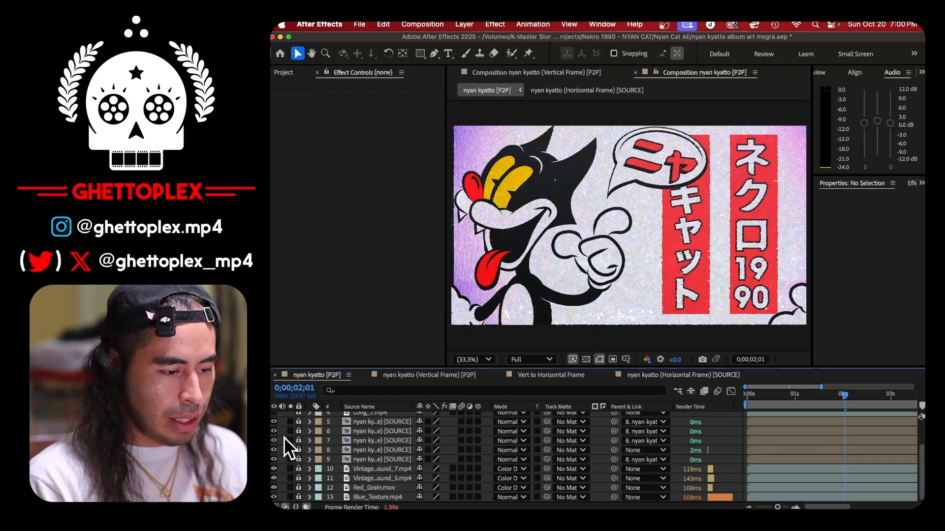
{"action": "scroll", "coordinate": [282, 436], "scroll_direction": "up", "scroll_amount": 3}
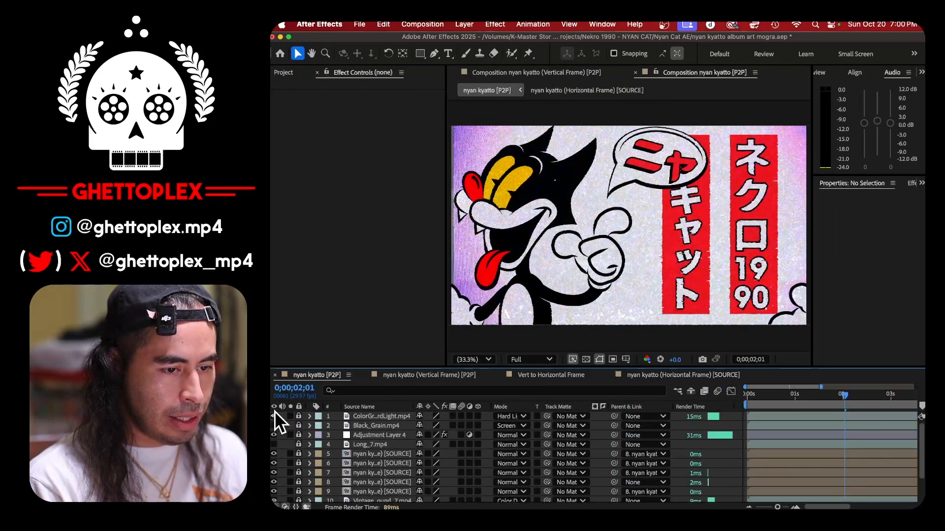
{"action": "left_click", "coordinate": [275, 416]}
{"action": "scroll", "coordinate": [281, 473], "scroll_direction": "down", "scroll_amount": 3}
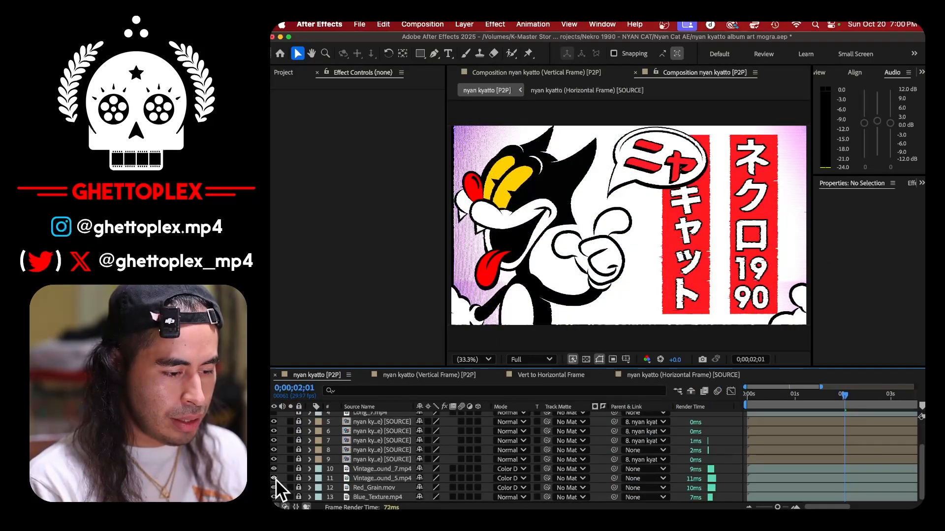
{"action": "left_click", "coordinate": [275, 479]}
{"action": "mouse_move", "coordinate": [274, 468]}
{"action": "left_mouse_down"}
{"action": "mouse_move", "coordinate": [273, 497]}
{"action": "mouse_move", "coordinate": [278, 468]}
{"action": "left_mouse_up"}
Step: Show the Black_Grain.mp4 and ColorGr...rdLight.mp4 overlays again and scrub the timeline to check the textured artwork
{"action": "scroll", "coordinate": [273, 459], "scroll_direction": "up", "scroll_amount": 3}
{"action": "left_click", "coordinate": [273, 426]}
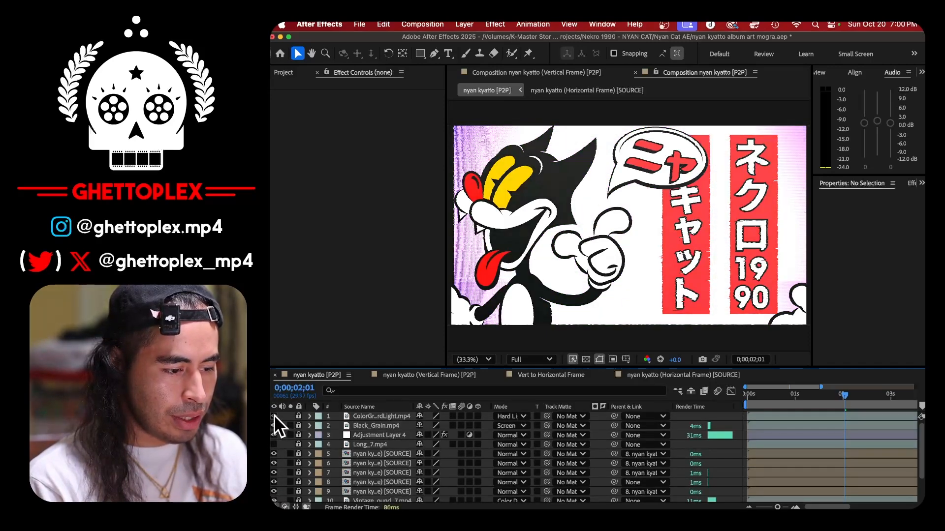
{"action": "left_click", "coordinate": [274, 416]}
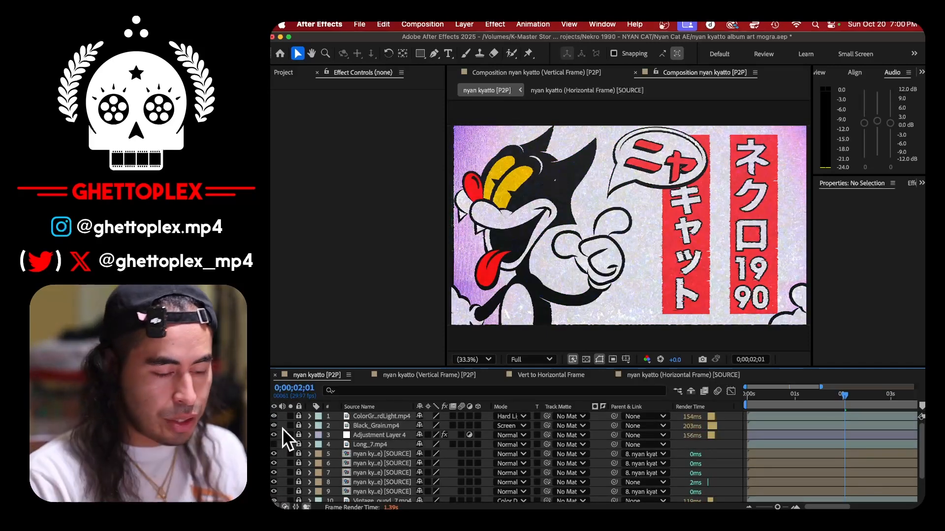
{"action": "left_click", "coordinate": [364, 446]}
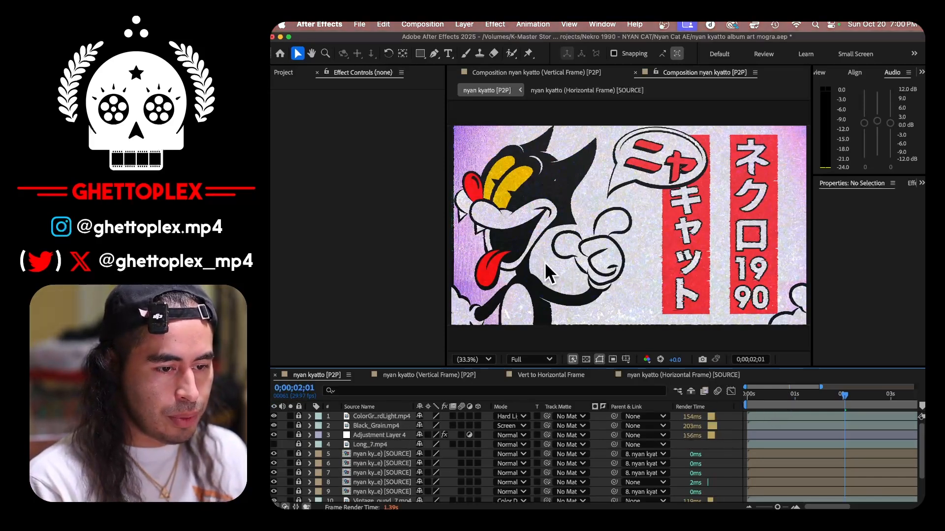
{"action": "left_click_drag", "start_coordinate": [750, 397], "coordinate": [768, 397]}
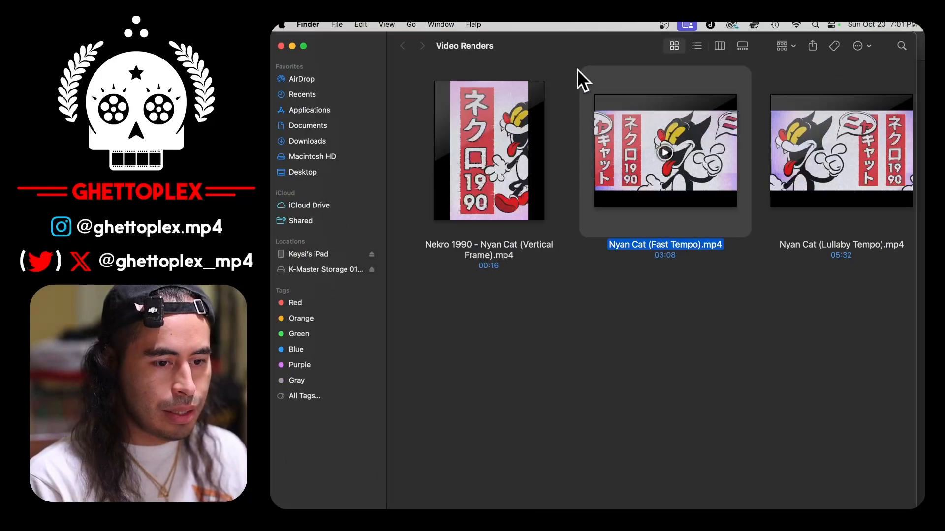
Step: Preview the Nyan Cat (Fast Tempo).mp4 render in Finder's Video Renders folder
{"action": "key", "text": "space"}
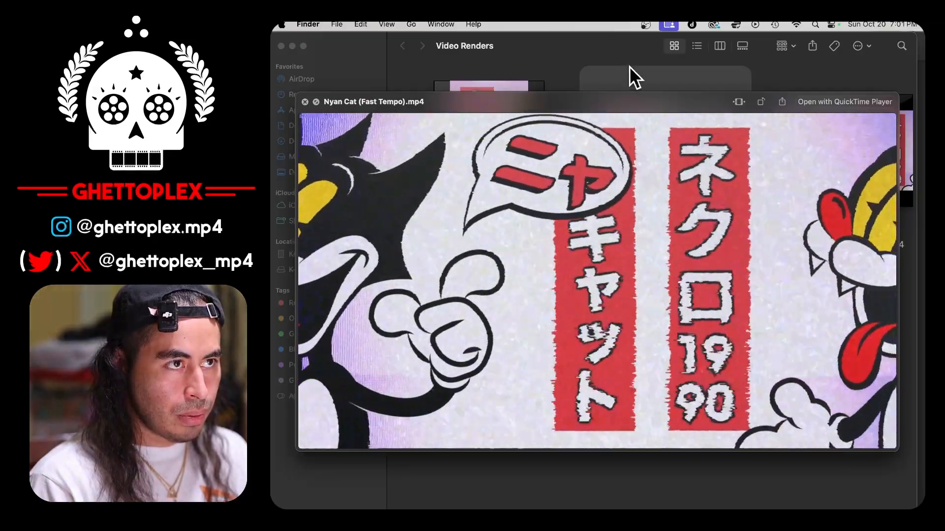
{"action": "mouse_move", "coordinate": [509, 118]}
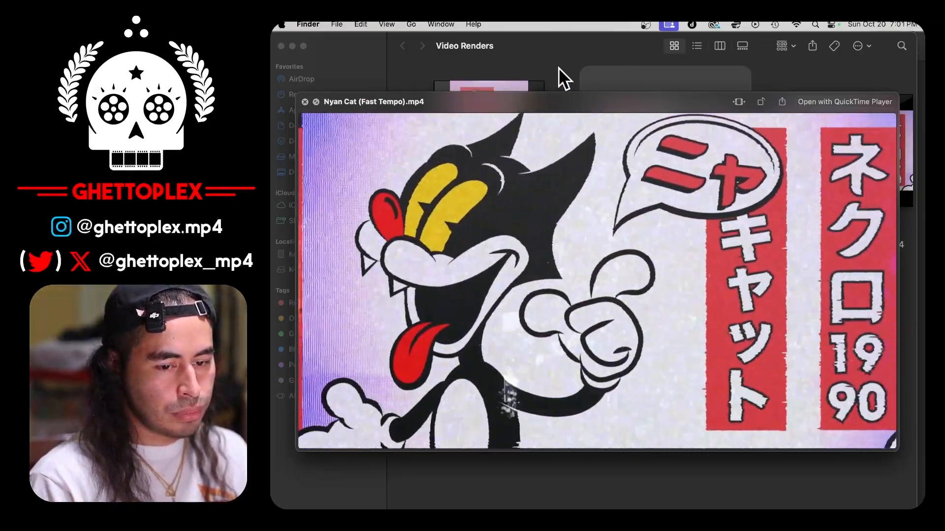
{"action": "key", "text": "space"}
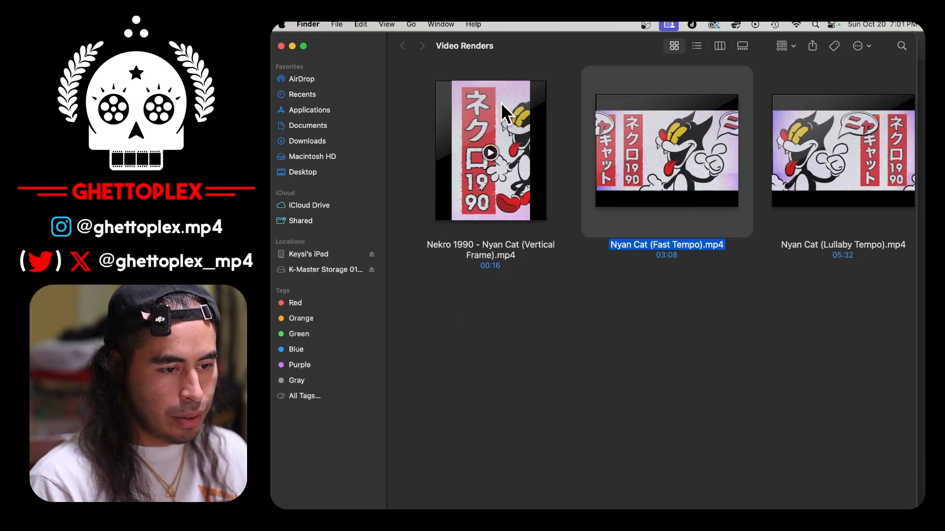
Step: Minimize the Video Renders and nyan kyatto PSD Elements windows to return to After Effects
{"action": "left_click", "coordinate": [473, 103]}
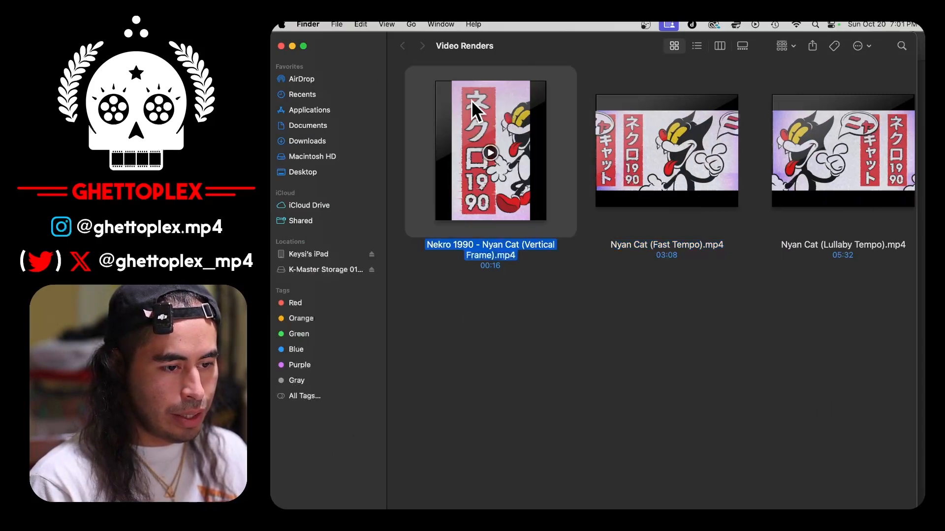
{"action": "left_click", "coordinate": [293, 44]}
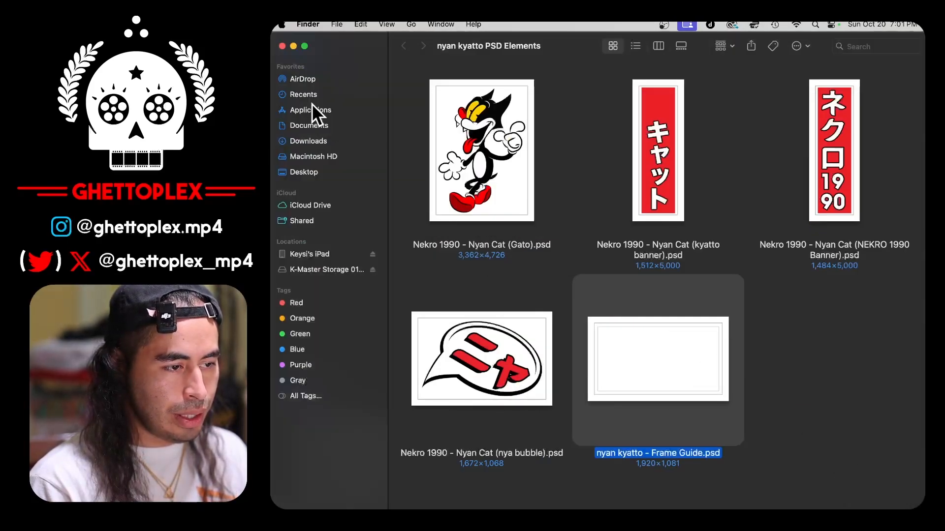
{"action": "left_click", "coordinate": [293, 46]}
Step: Compare the Vert to Horizontal Frame composition with the nyan kyatto (Vertical Frame) [P2P] composition
{"action": "left_click", "coordinate": [572, 376]}
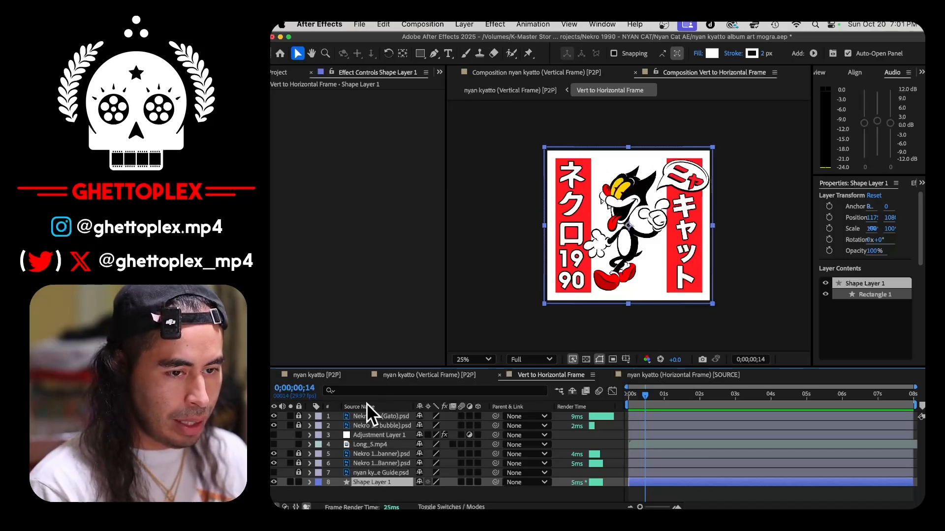
{"action": "left_click", "coordinate": [398, 374]}
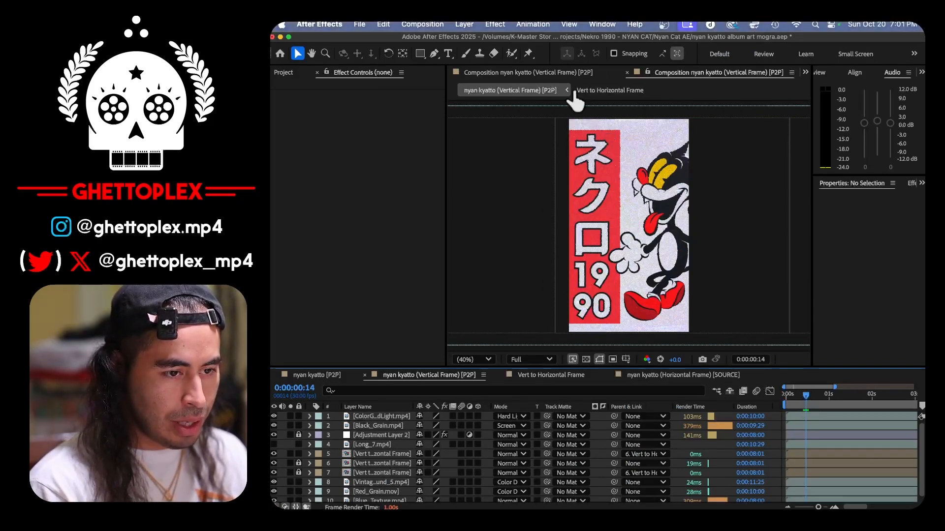
{"action": "left_click", "coordinate": [541, 373]}
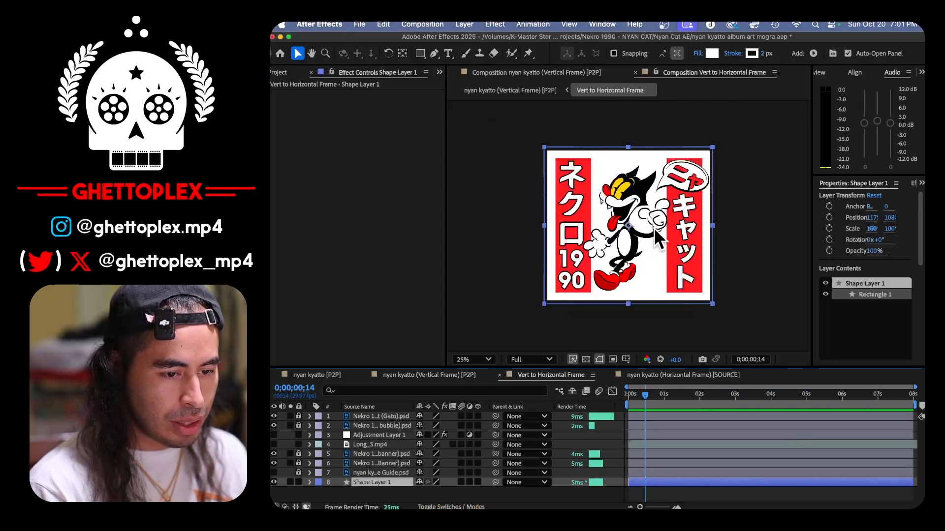
{"action": "left_click", "coordinate": [491, 295]}
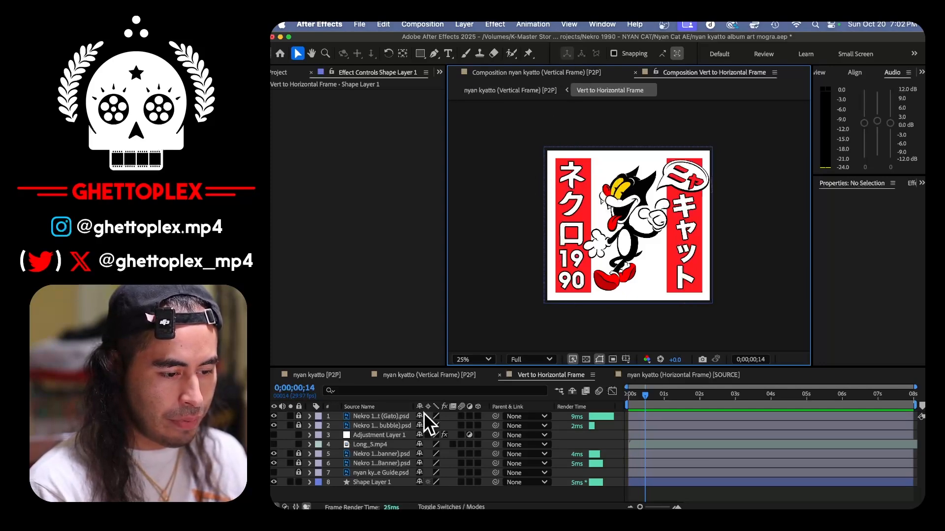
{"action": "left_click", "coordinate": [428, 377]}
Step: Bring back the Video Renders folder, watch the vertical frame render, and open Nyan Cat (Fast Tempo).mp4 for playback
{"action": "mouse_move", "coordinate": [302, 507]}
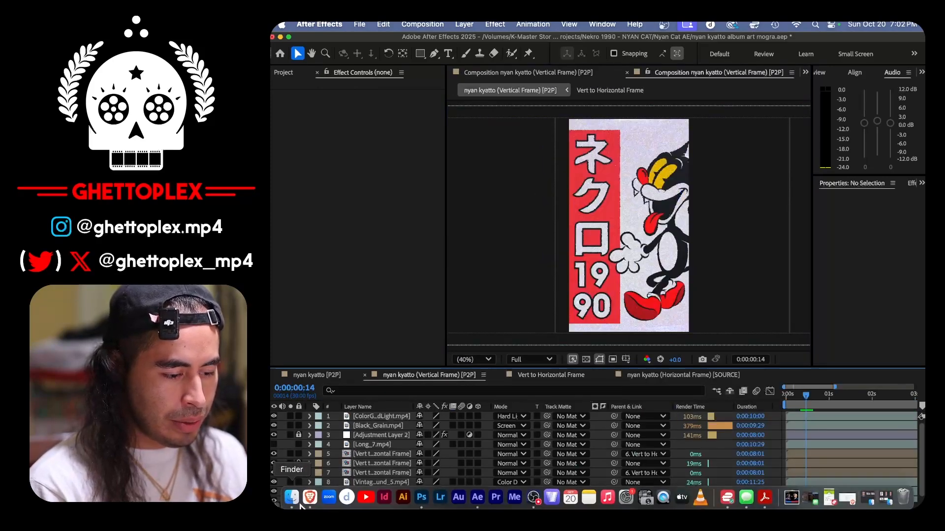
{"action": "left_click", "coordinate": [868, 498]}
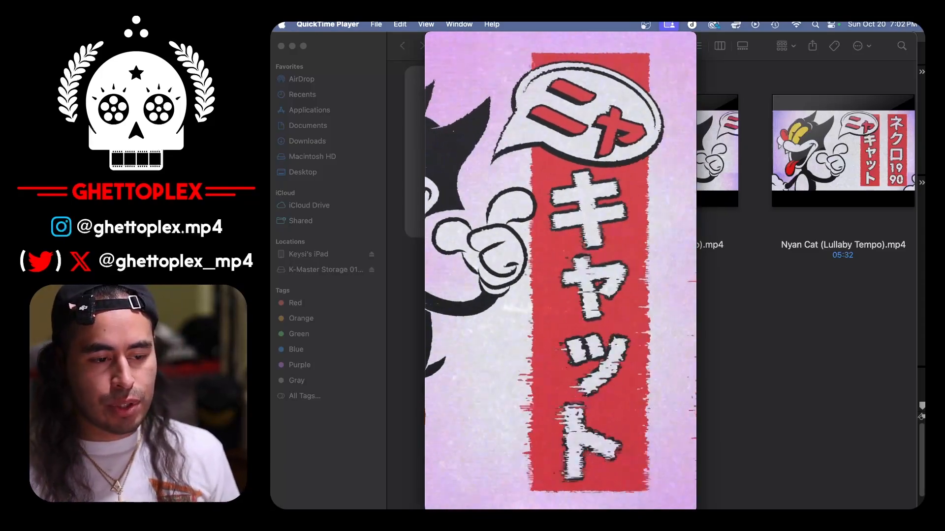
{"action": "mouse_move", "coordinate": [507, 369]}
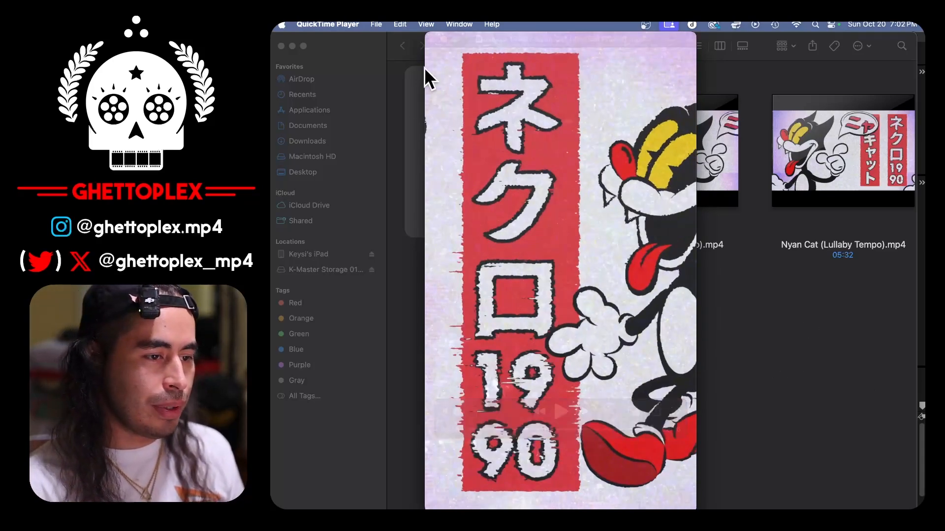
{"action": "left_click", "coordinate": [435, 38]}
{"action": "left_click", "coordinate": [644, 161]}
{"action": "double_click", "coordinate": [644, 161]}
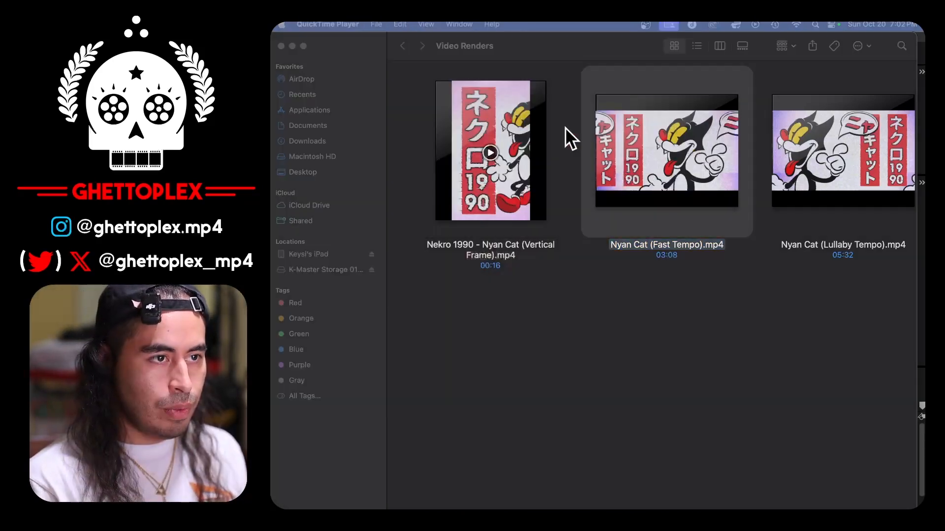